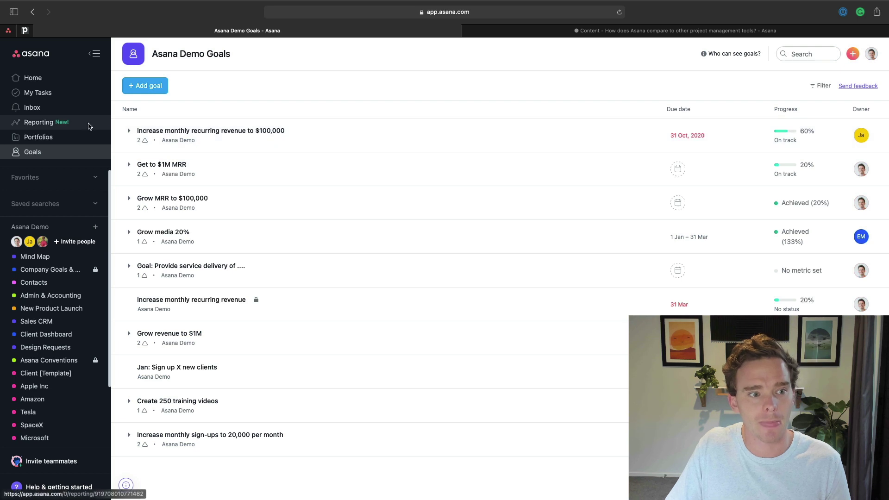
Open the Key Statistics dashboard in Reporting to view its charts
click(39, 122)
click(437, 154)
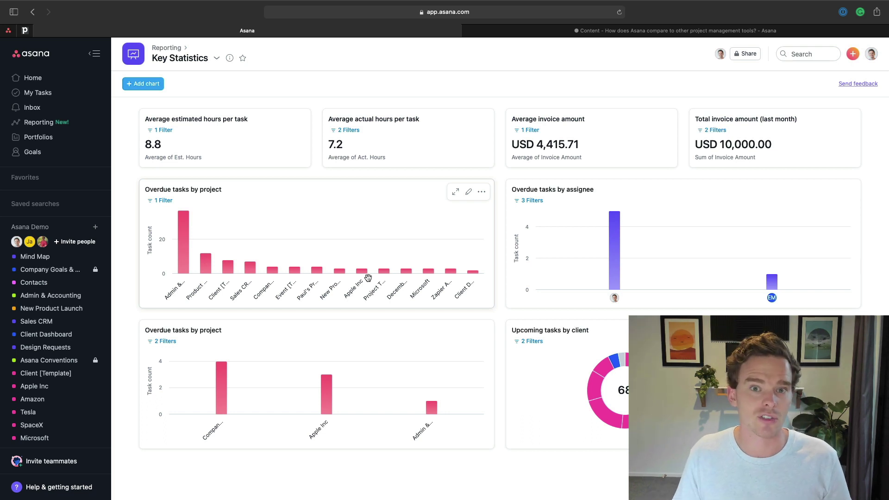
Open the Clients portfolio and examine its projects on the timeline, including the earlier dates around May
click(38, 137)
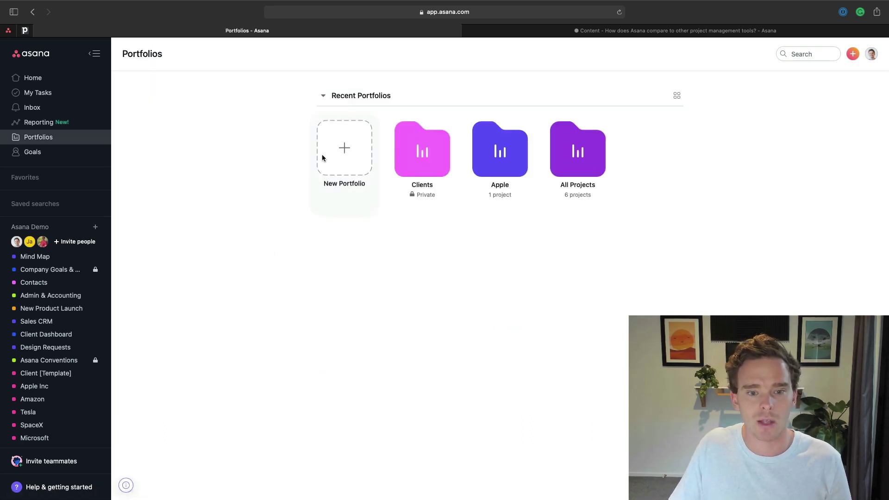
click(405, 149)
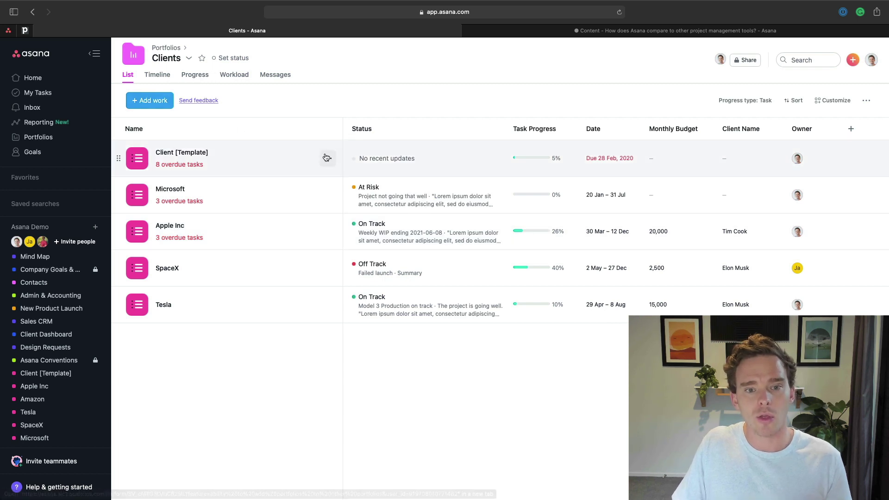
click(159, 75)
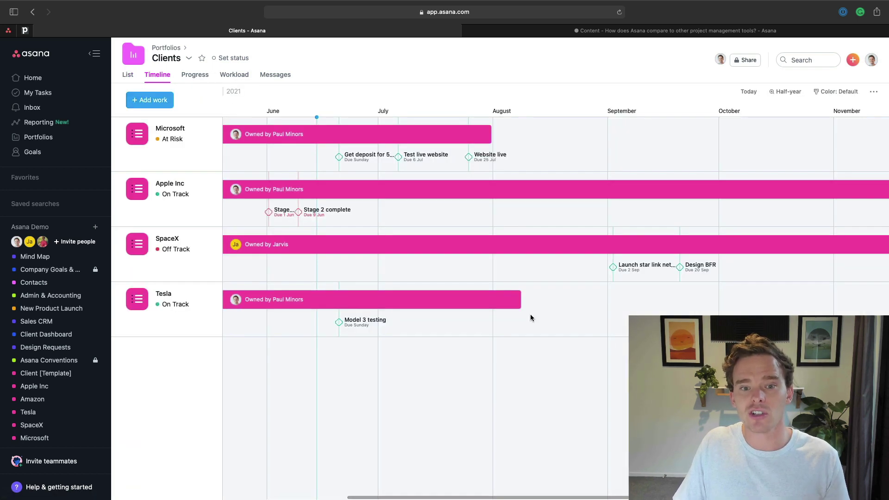
scroll(530, 313, left, 5)
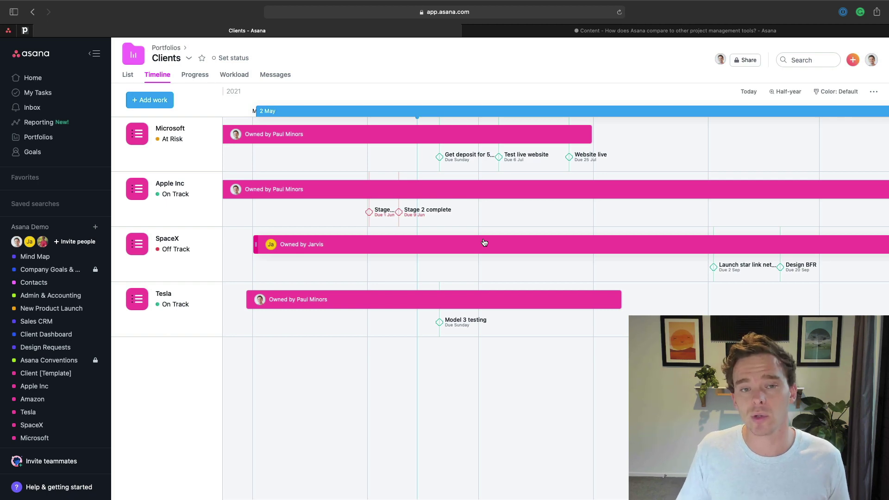
Open the New Product Launch project and view it as a board, a timeline and a calendar
click(68, 309)
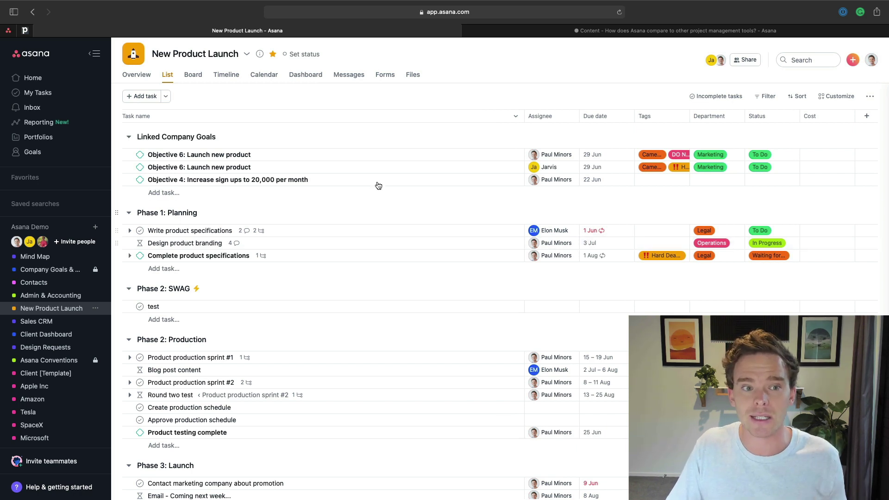
click(193, 75)
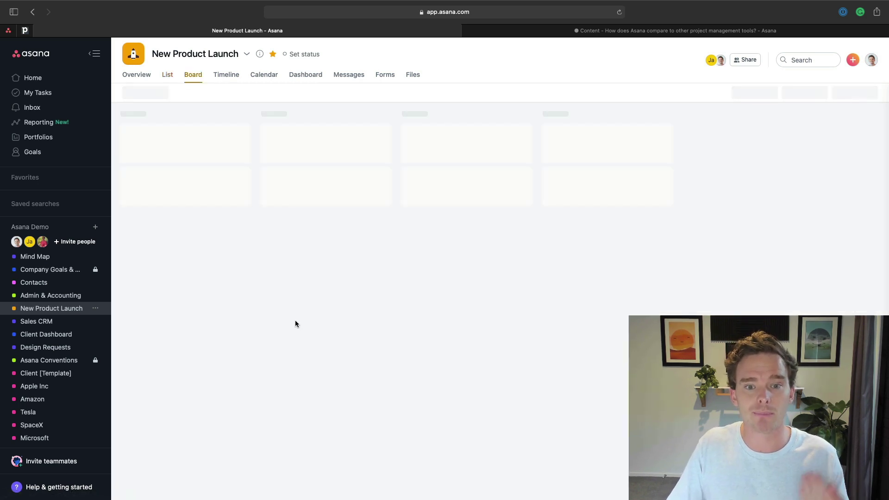
scroll(336, 300, right, 5)
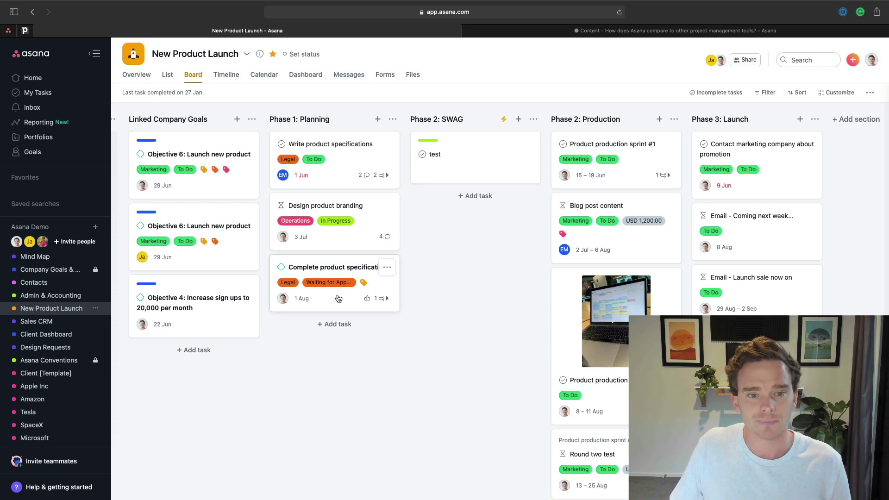
click(226, 75)
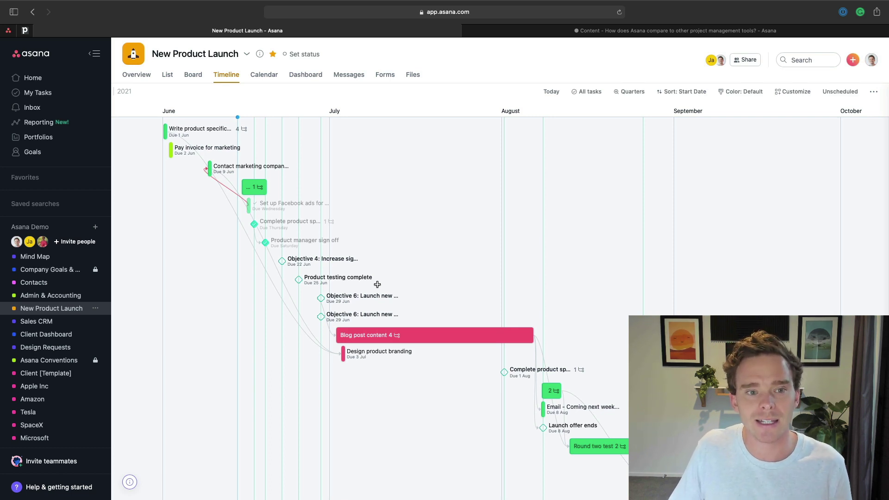
click(264, 75)
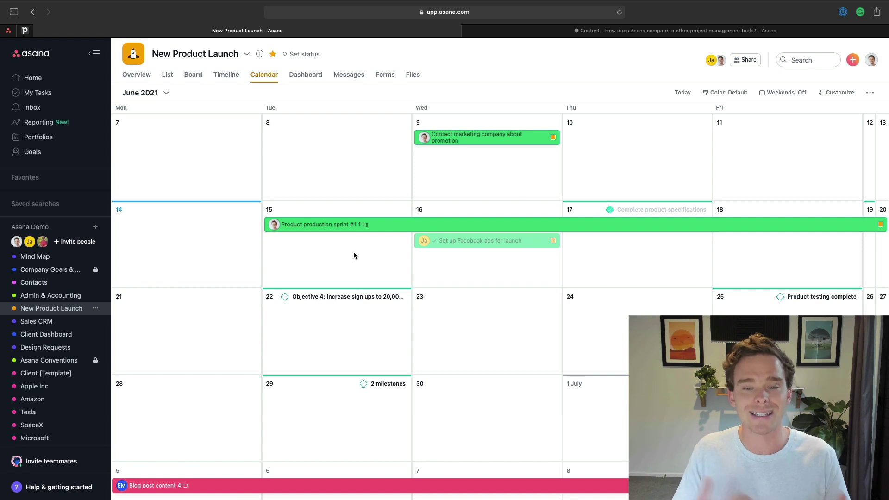
Examine the task dependencies on the New Product Launch timeline, and return to the project's board
click(227, 76)
scroll(373, 263, right, 5)
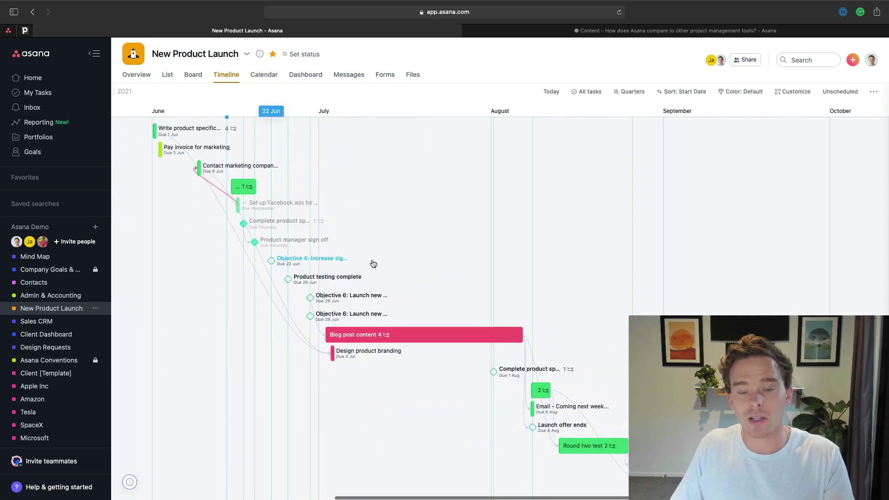
scroll(372, 260, down, 3)
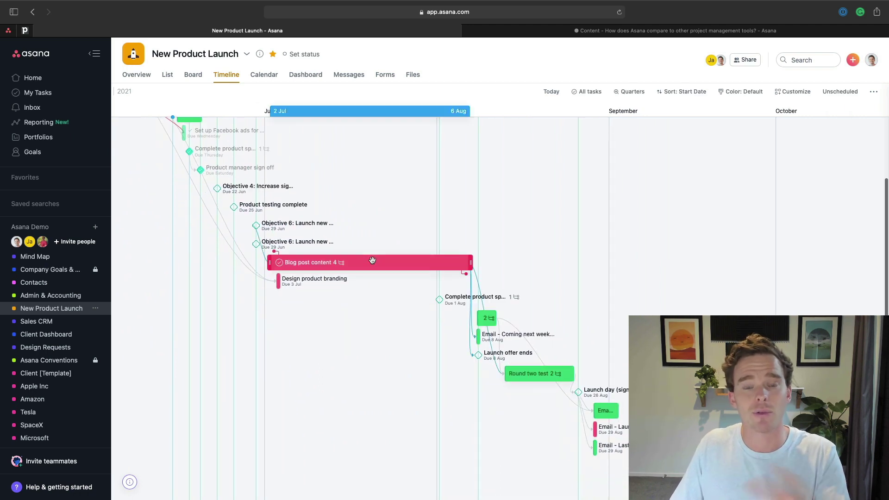
click(199, 77)
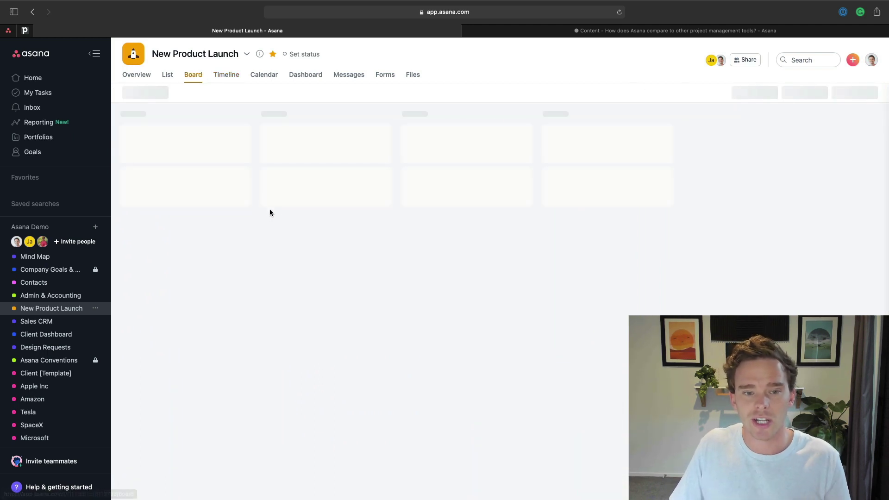
scroll(271, 222, right, 4)
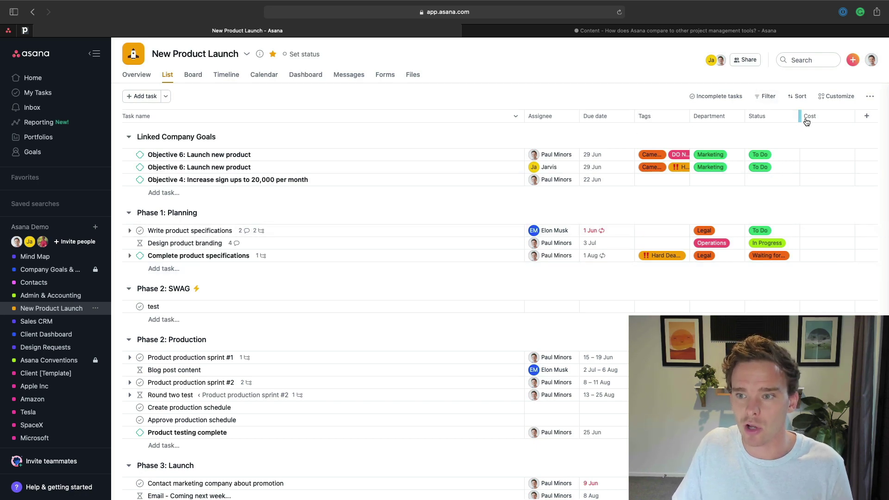
Show the customization options of the New Product Launch list, from fields down to task templates and apps
click(836, 96)
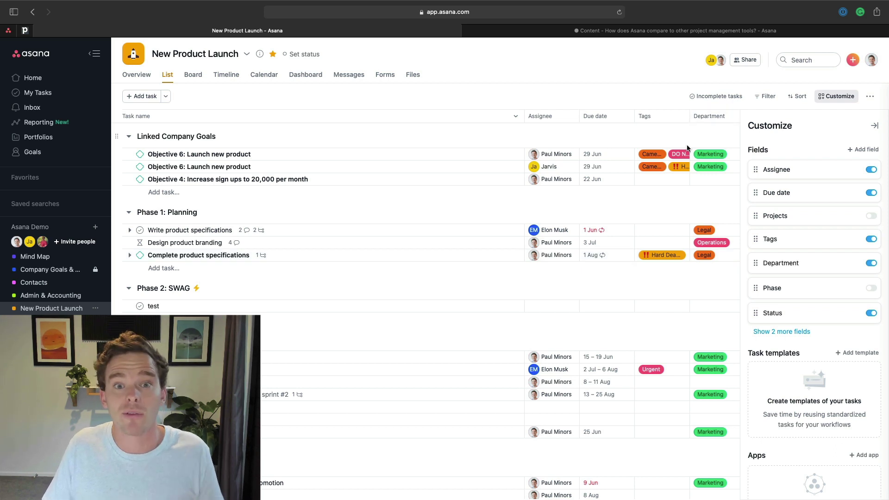
scroll(814, 249, down, 3)
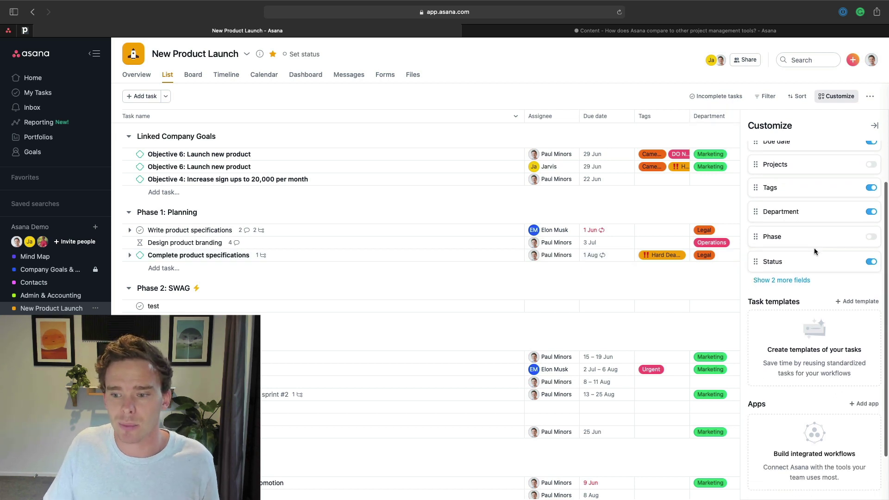
Open the Admin & Accounting project's customization options and inspect the task template "YYYY-MM-DD Meeting w. [NAME]"
click(41, 296)
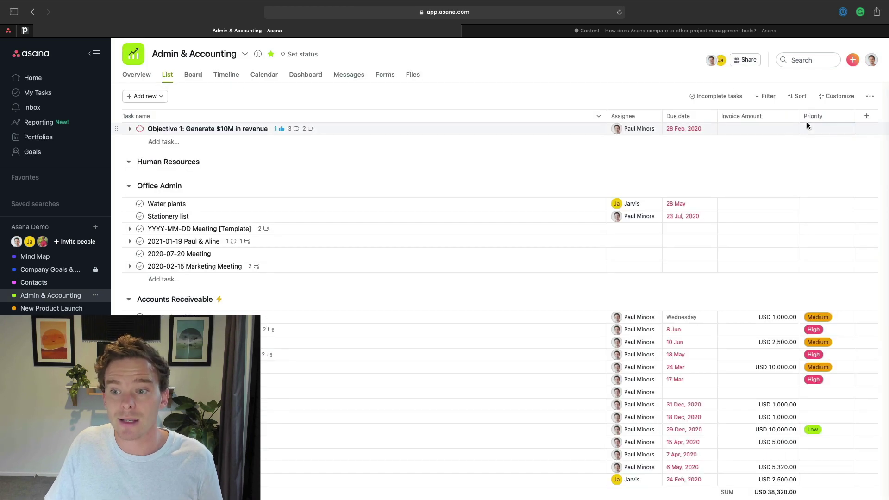
click(832, 97)
scroll(811, 258, down, 3)
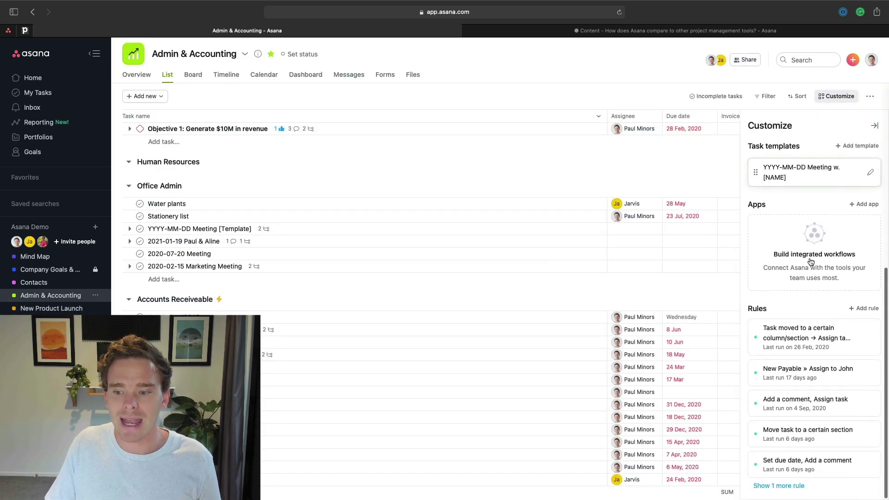
scroll(812, 263, up, 2)
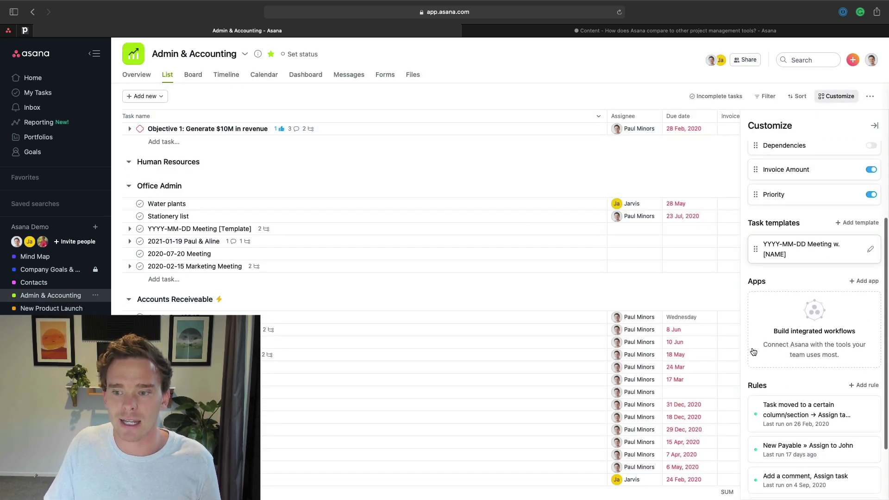
click(804, 250)
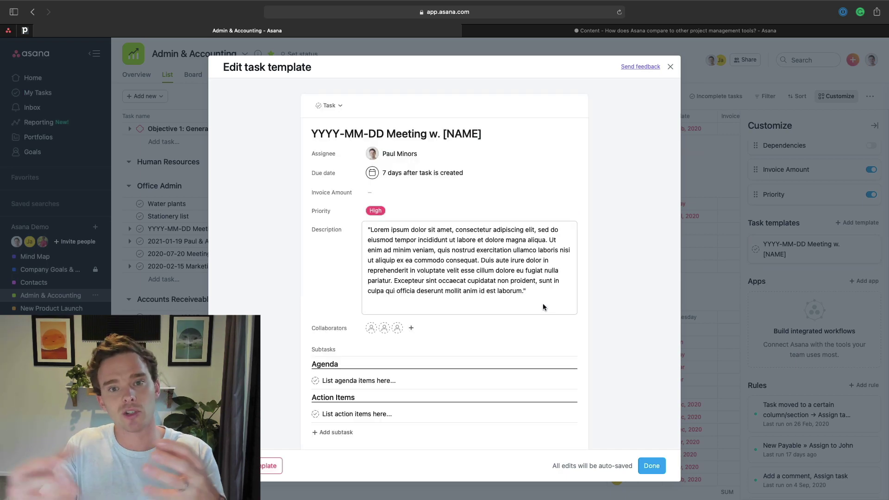
click(671, 67)
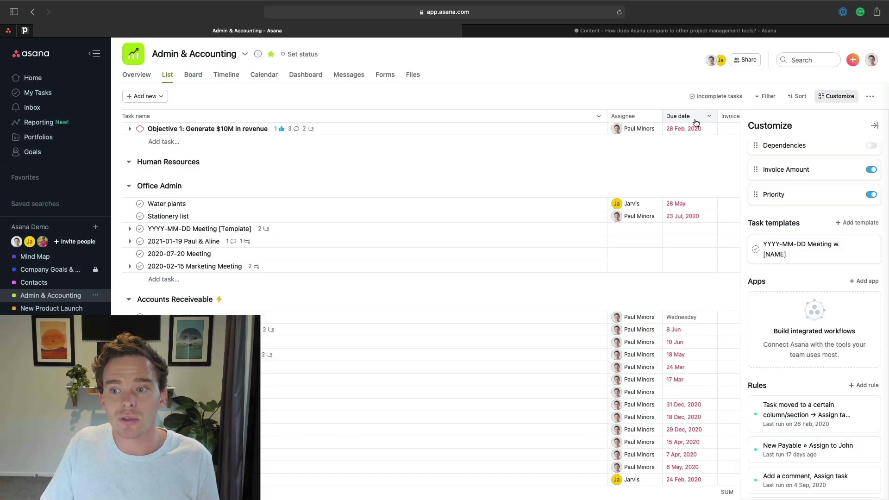
Start a new project from a template and view the Client [Template] option among the Asana Demo team's templates
click(851, 61)
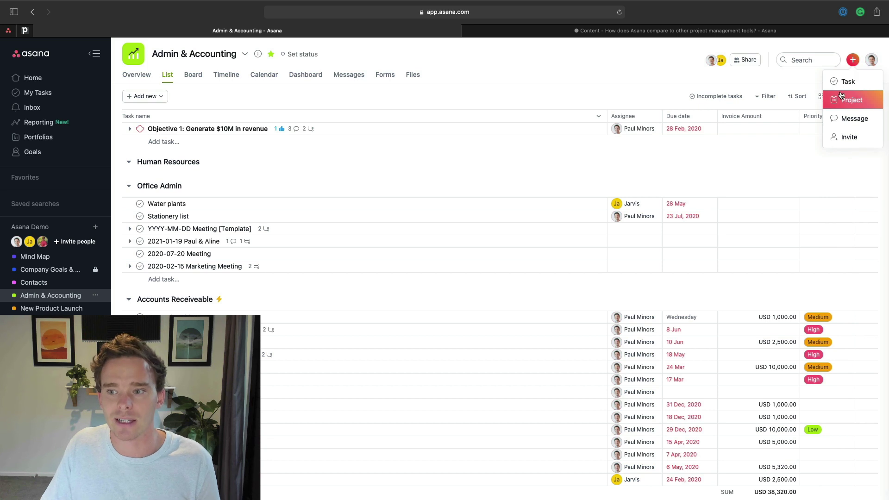
click(844, 100)
click(445, 269)
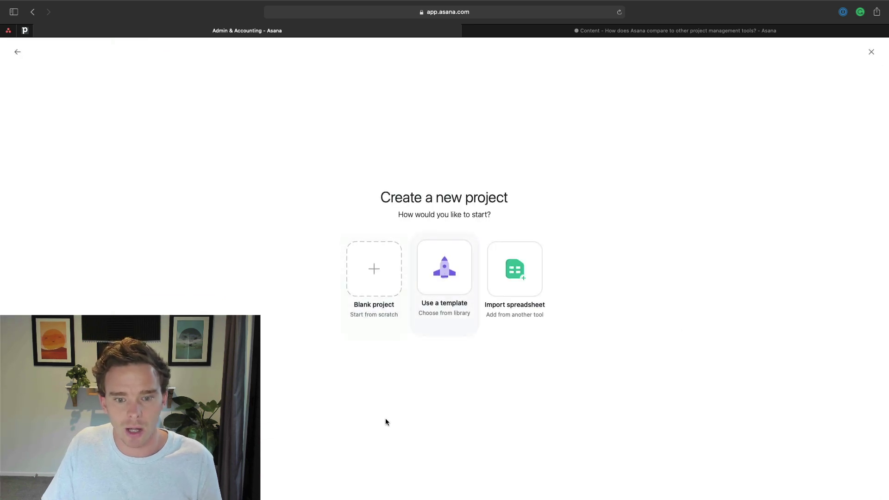
click(358, 216)
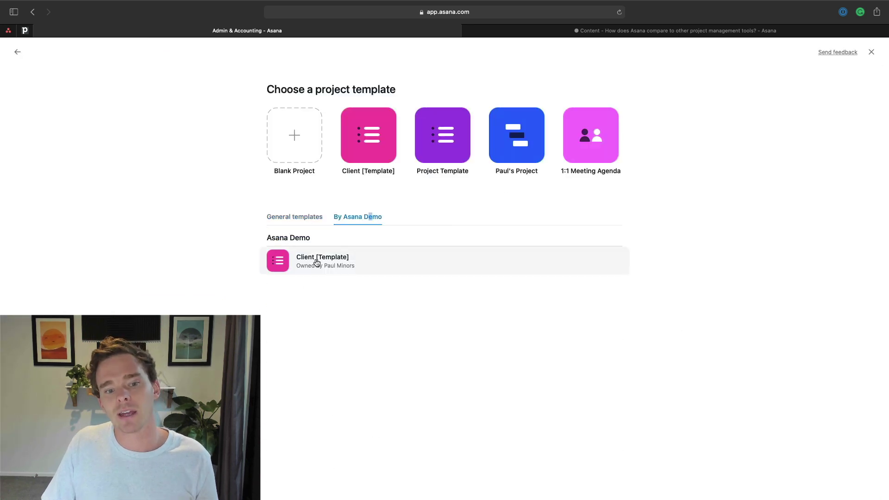
click(318, 263)
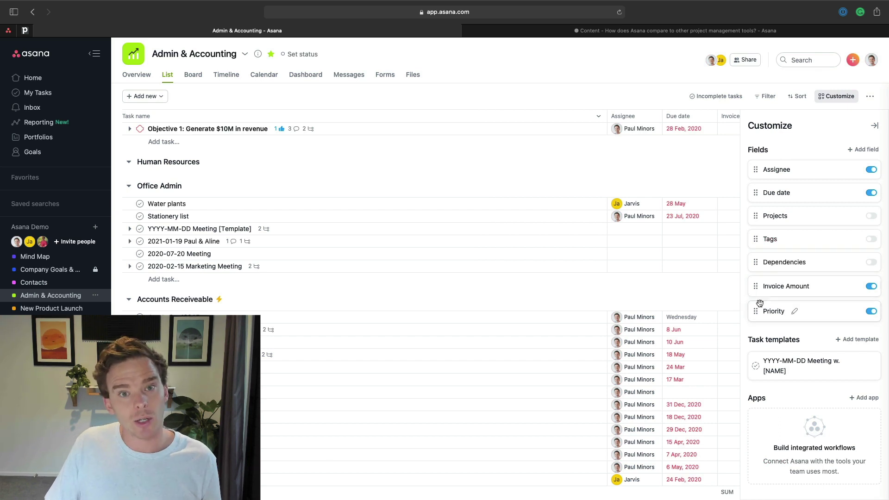
Review the automation rules in the Admin & Accounting project's customization options
scroll(764, 304, down, 3)
scroll(768, 303, down, 3)
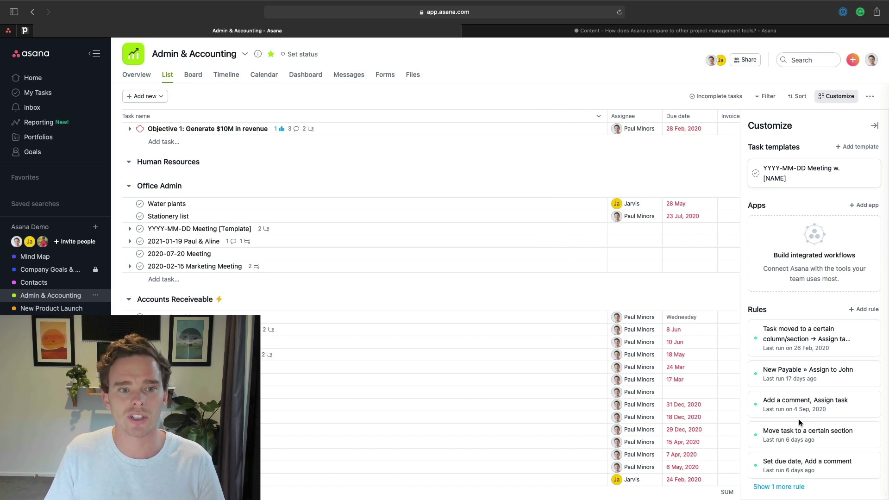
View the forms of the Admin & Accounting project and of the Design Requests project
click(385, 74)
scroll(499, 250, down, 3)
scroll(499, 250, up, 1)
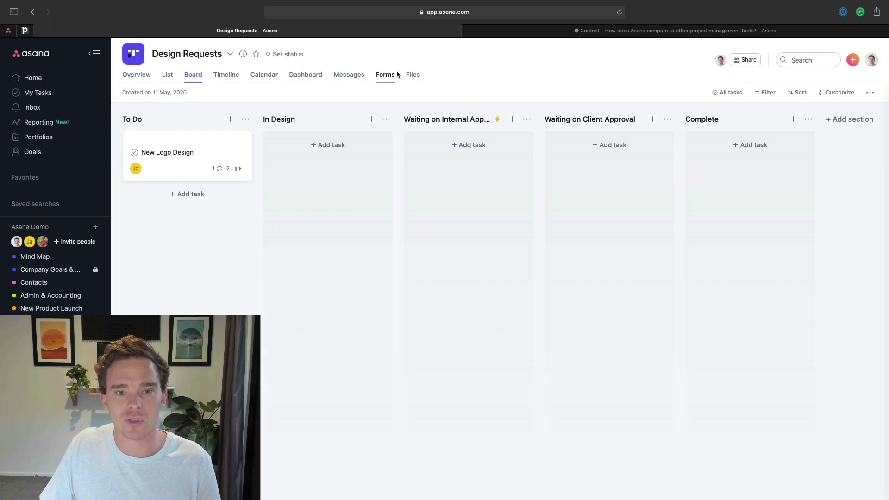
click(385, 76)
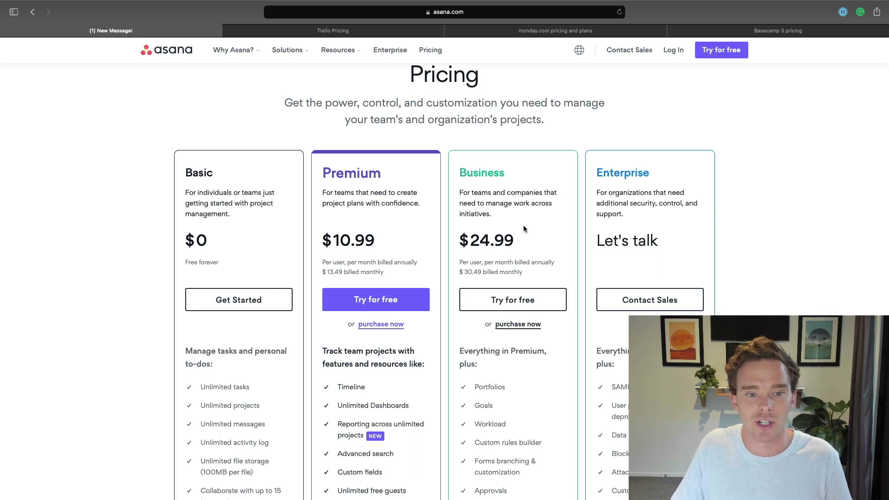
Compare the prices and included features of the Basic, Premium, Business and Enterprise plans on Asana's pricing page
scroll(365, 288, down, 2)
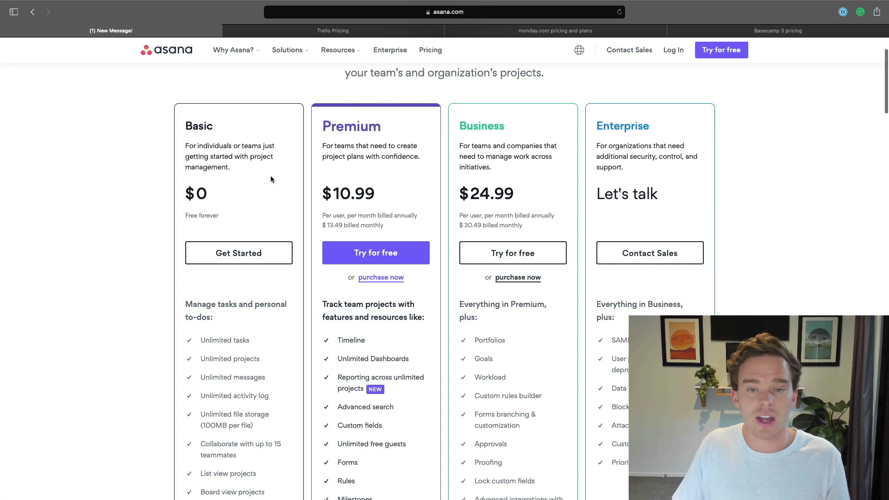
scroll(269, 176, down, 3)
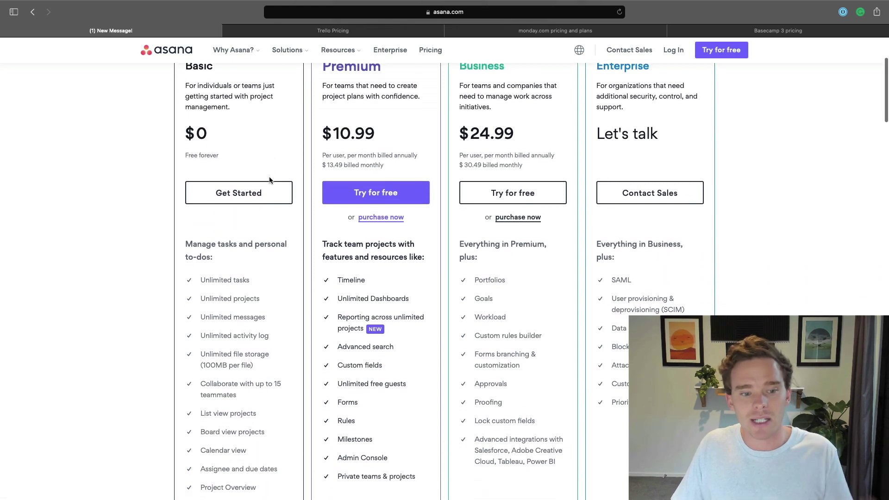
scroll(270, 180, up, 2)
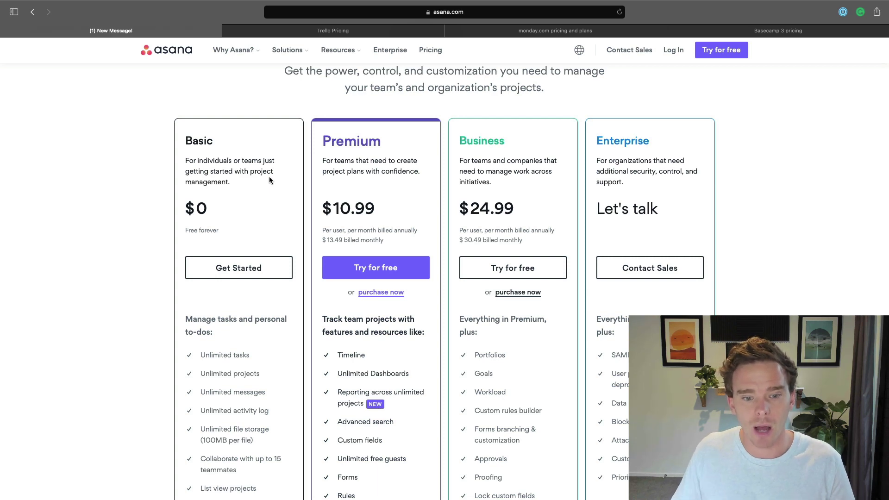
scroll(302, 211, down, 1)
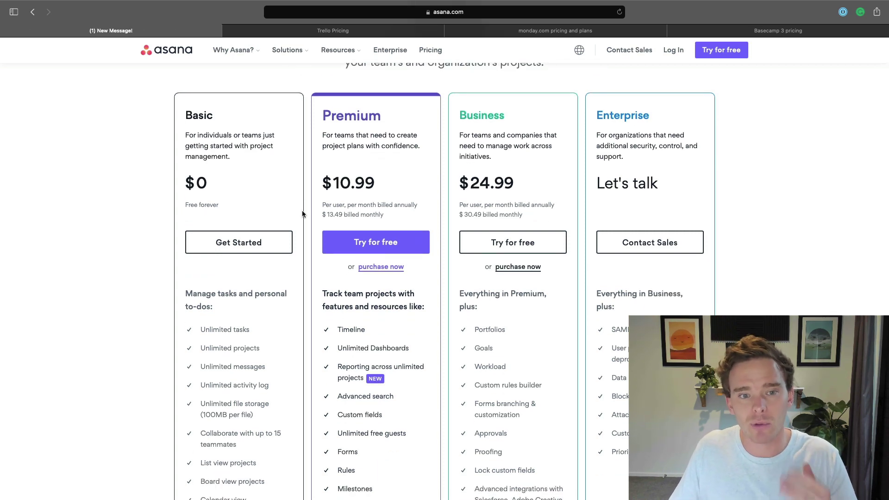